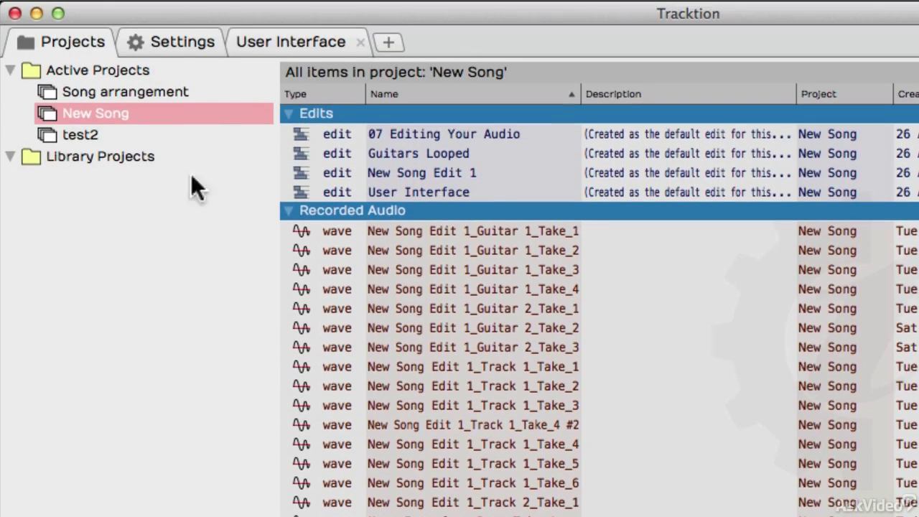
- Show the Audio Devices settings for the Digidesign Mbox 2 Pro at 44100 Hz
{"action": "left_click", "coordinate": [180, 47]}
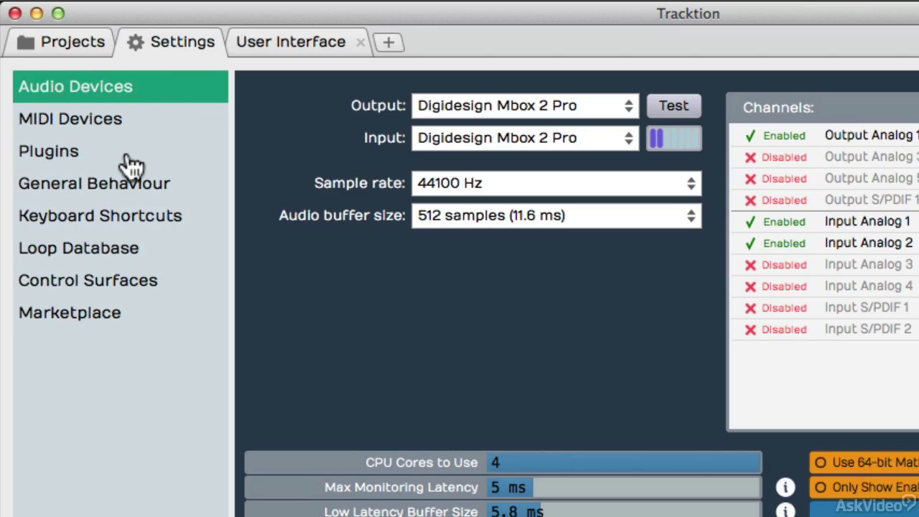
- Switch to the User Interface edit, opening and dismissing the new-tab menu without choosing
{"action": "left_click", "coordinate": [265, 44]}
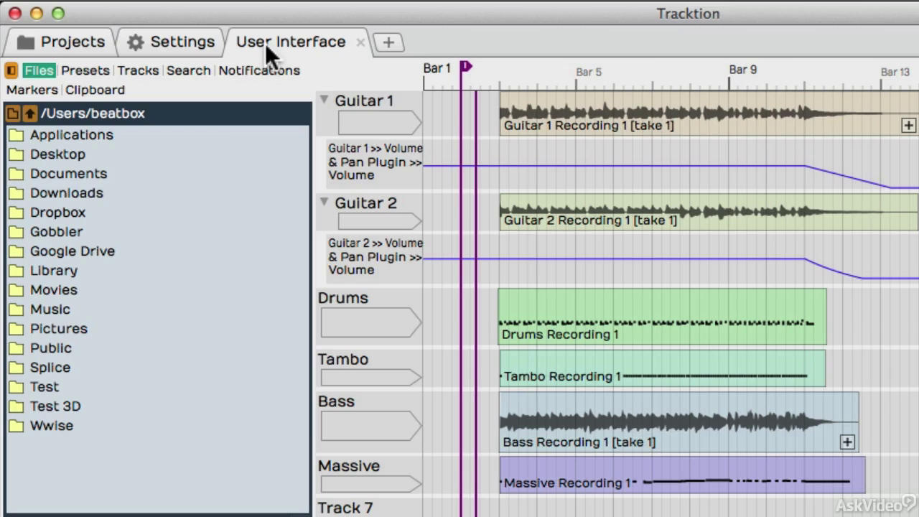
{"action": "left_click", "coordinate": [388, 41]}
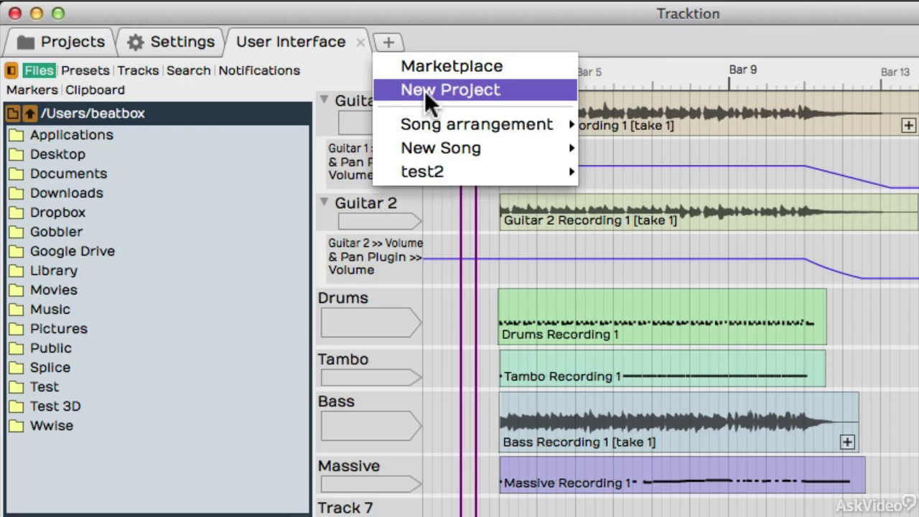
{"action": "left_click", "coordinate": [434, 41]}
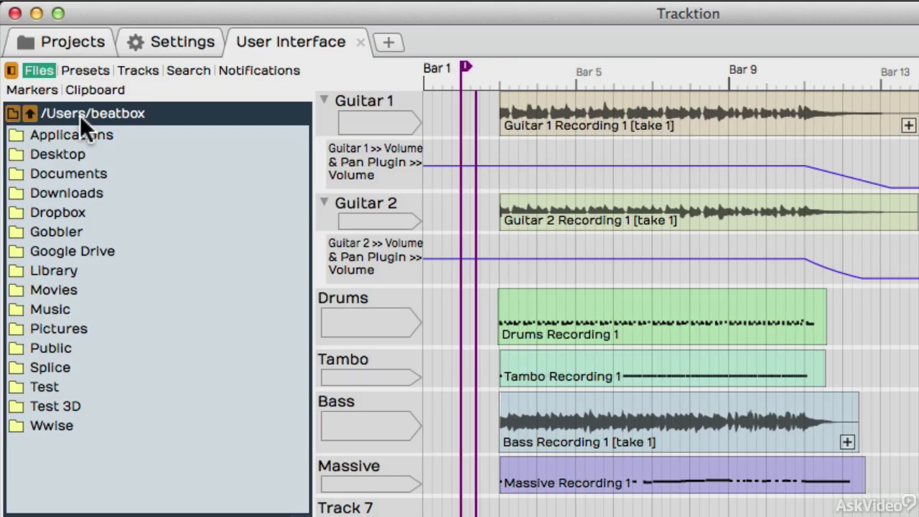
- Browse Presets, Tracks, Search (trying 'delay') and Notifications, then hide the browser pane
{"action": "left_click", "coordinate": [97, 69]}
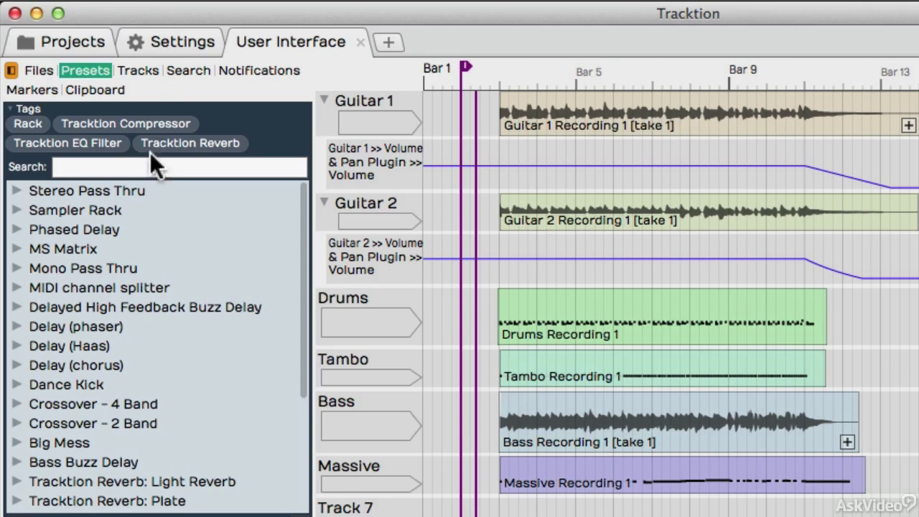
{"action": "left_click", "coordinate": [146, 68]}
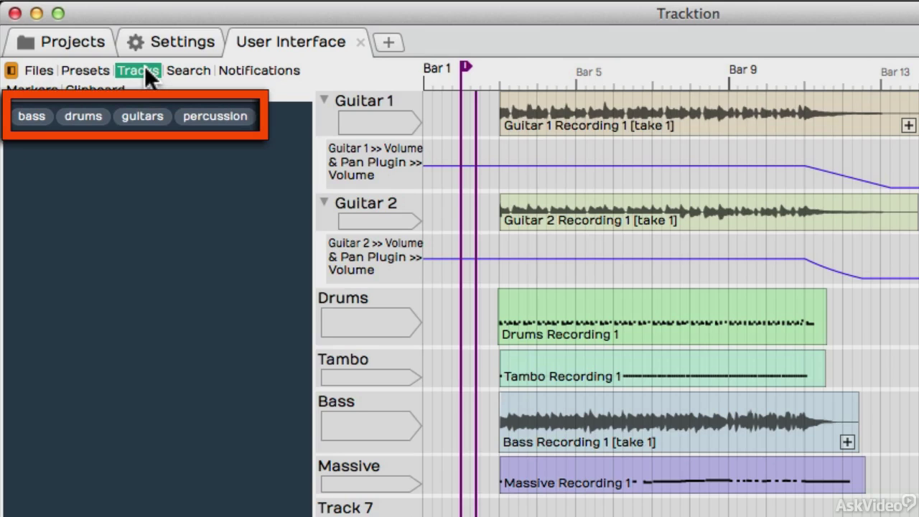
{"action": "left_click", "coordinate": [187, 73]}
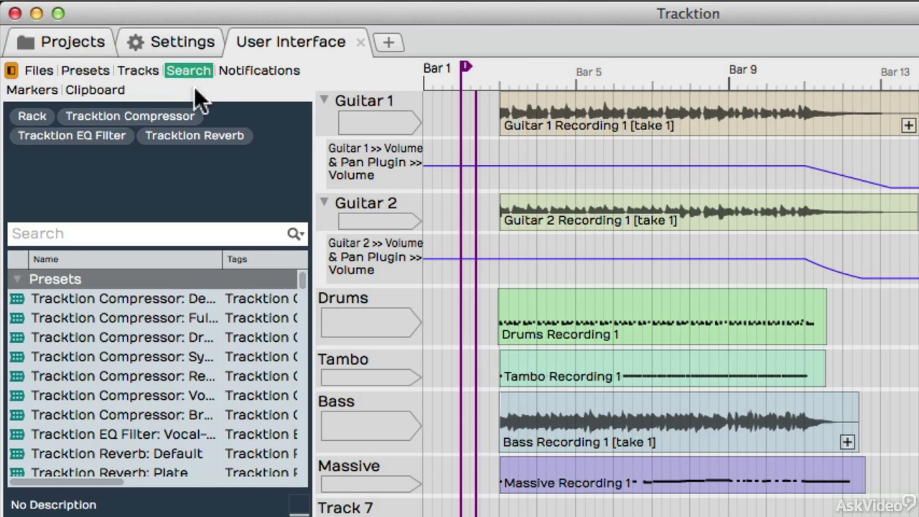
{"action": "left_click", "coordinate": [191, 233]}
{"action": "type", "text": "delay"}
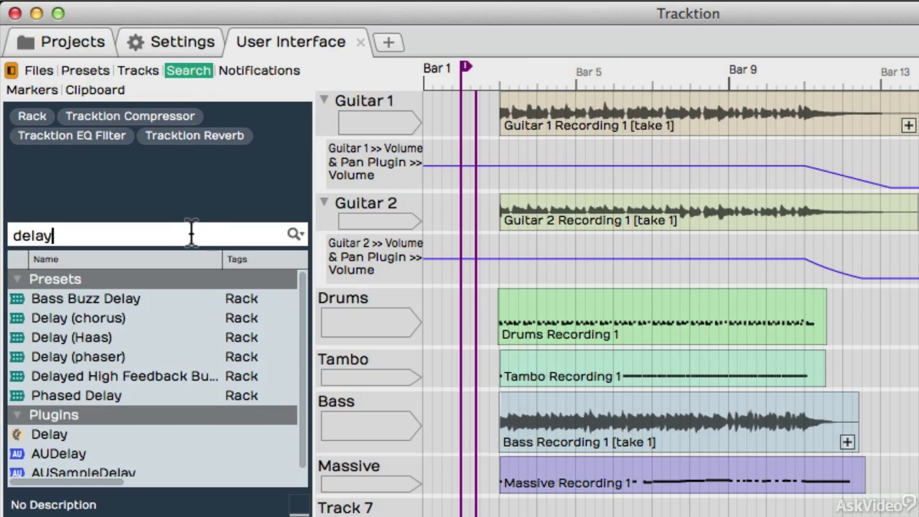
{"action": "key", "text": "BackSpace"}
{"action": "key", "text": "BackSpace"}
{"action": "key", "text": "BackSpace"}
{"action": "key", "text": "BackSpace"}
{"action": "key", "text": "BackSpace"}
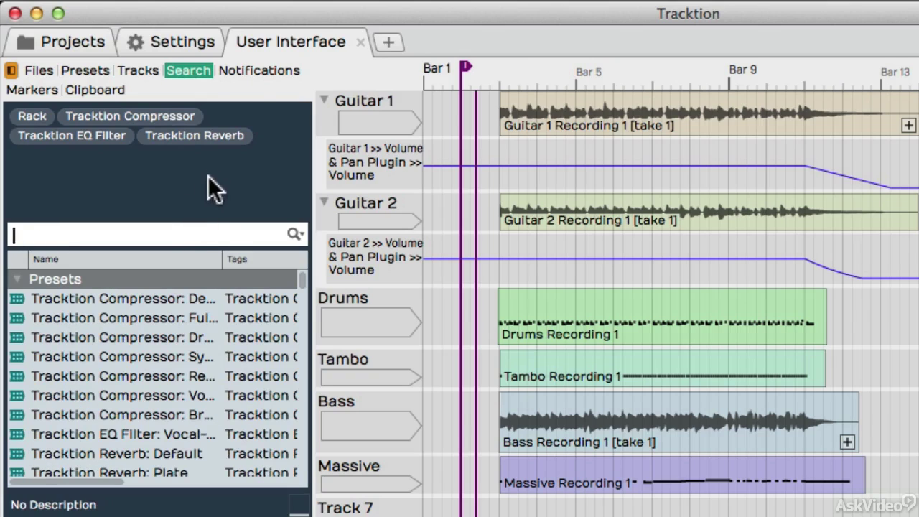
{"action": "left_click", "coordinate": [247, 71]}
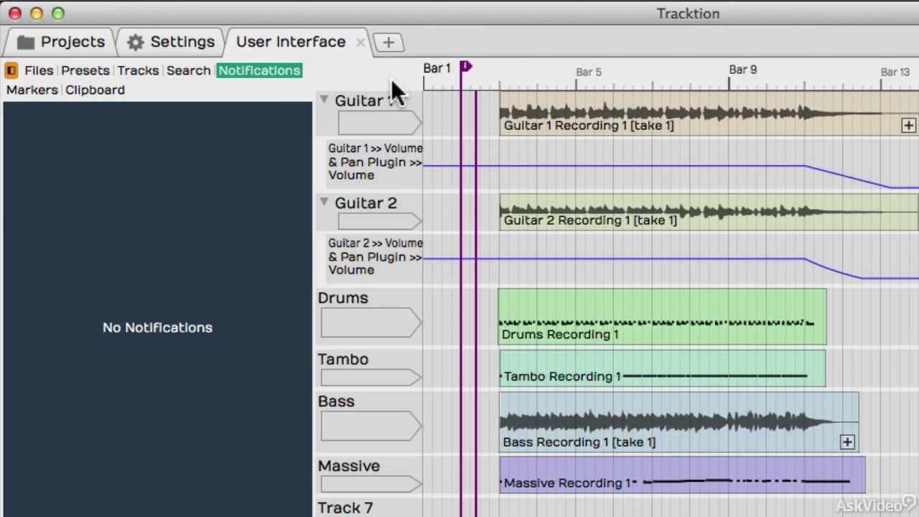
{"action": "left_click", "coordinate": [12, 70]}
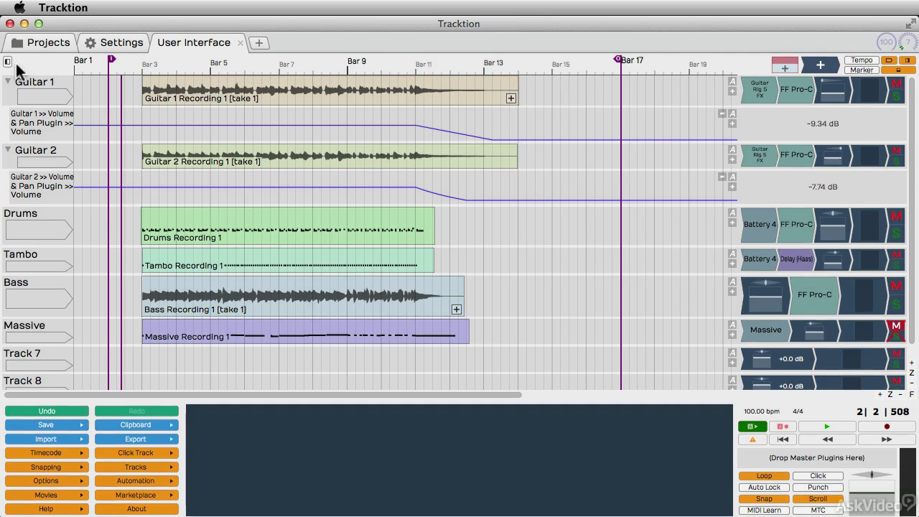
- Select the Guitar 1, Guitar 2, Drums and Tambo Recording 1 clips to view their properties
{"action": "left_click", "coordinate": [175, 82]}
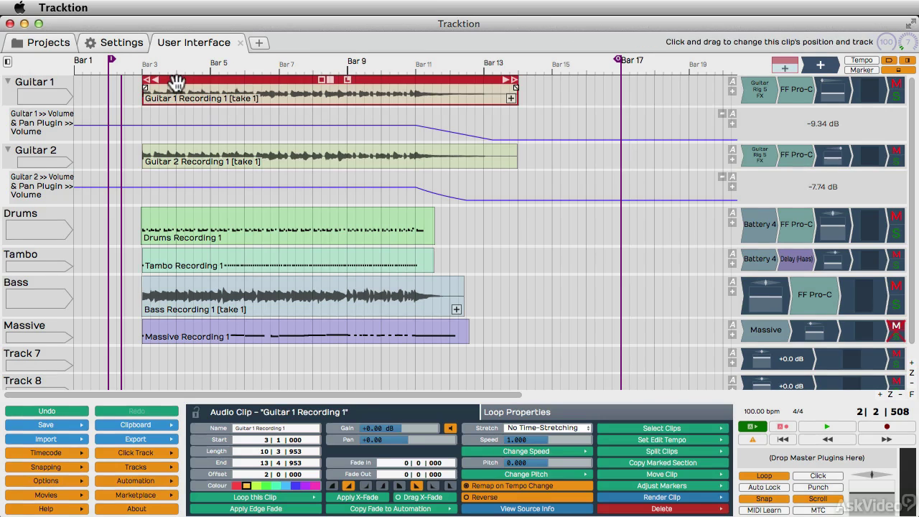
{"action": "left_click", "coordinate": [182, 144]}
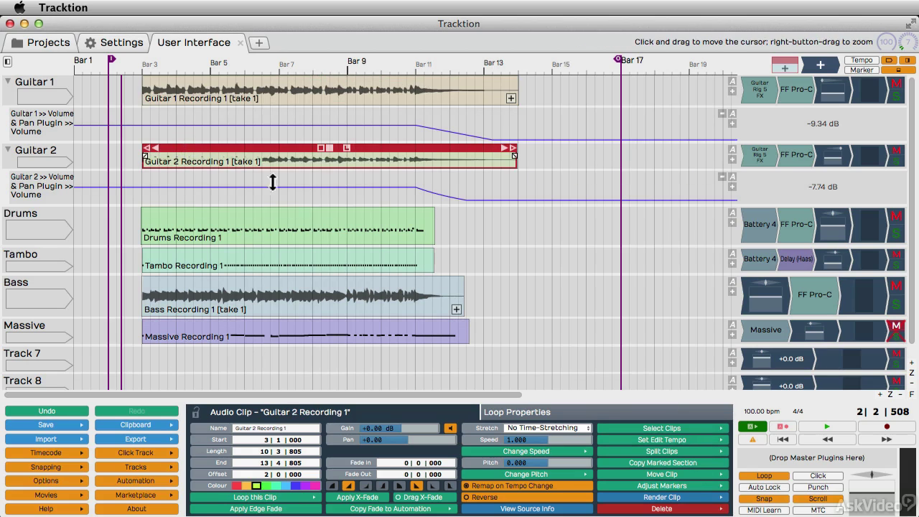
{"action": "left_click", "coordinate": [241, 211]}
{"action": "left_click", "coordinate": [236, 251]}
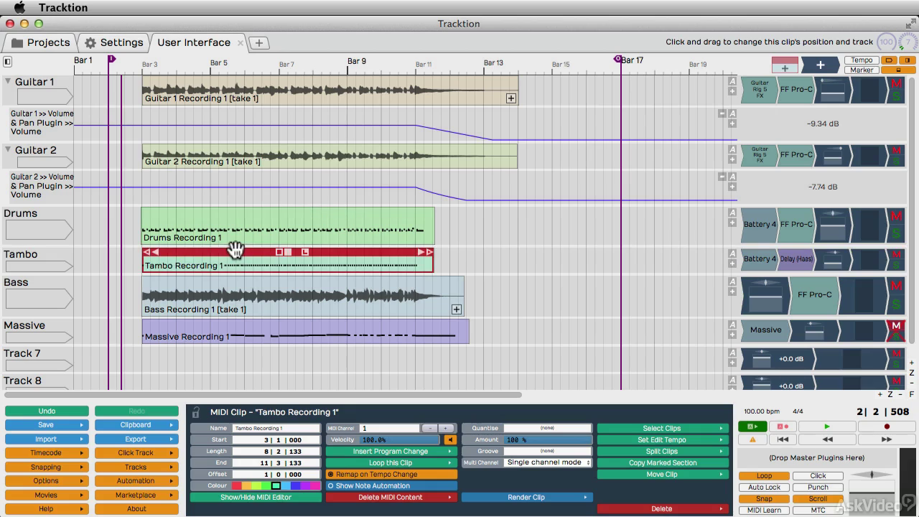
- Show track properties for Drums and Tambo, ending on the Guitar 2 track
{"action": "left_click", "coordinate": [60, 213]}
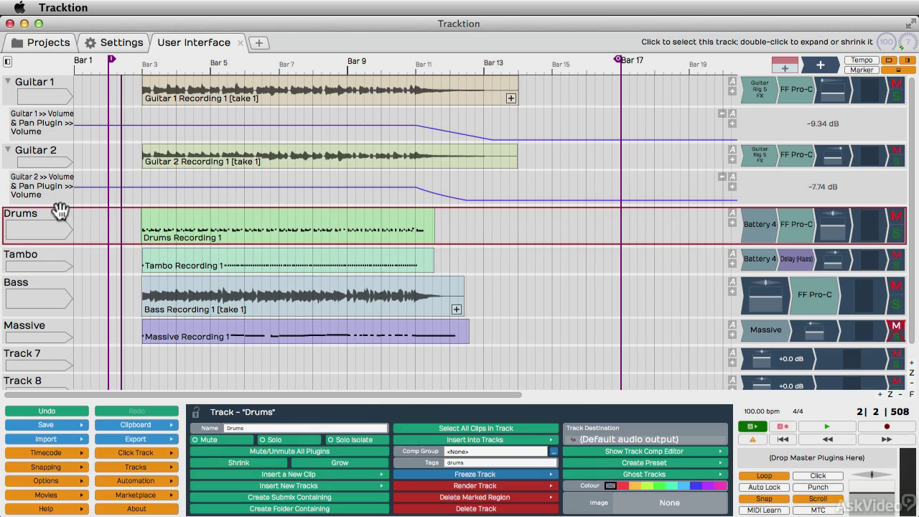
{"action": "left_click", "coordinate": [56, 255]}
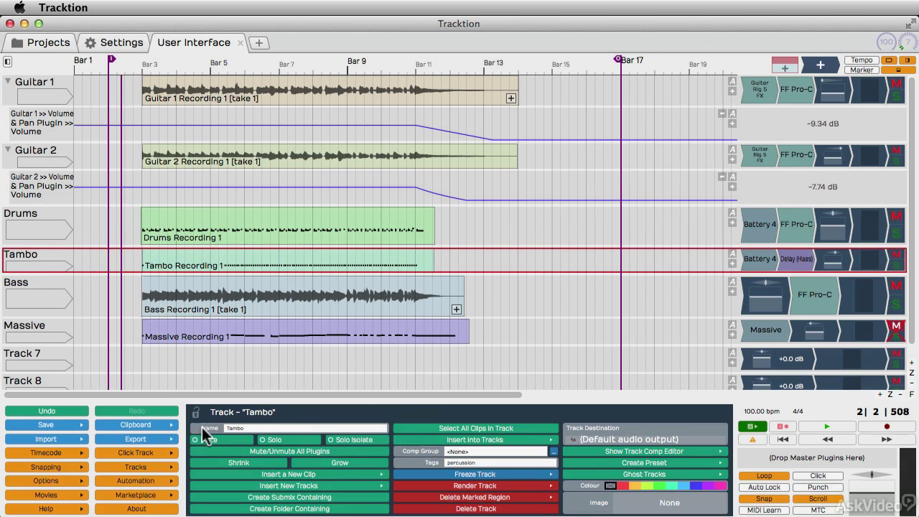
{"action": "left_click", "coordinate": [30, 215]}
{"action": "left_click", "coordinate": [29, 149]}
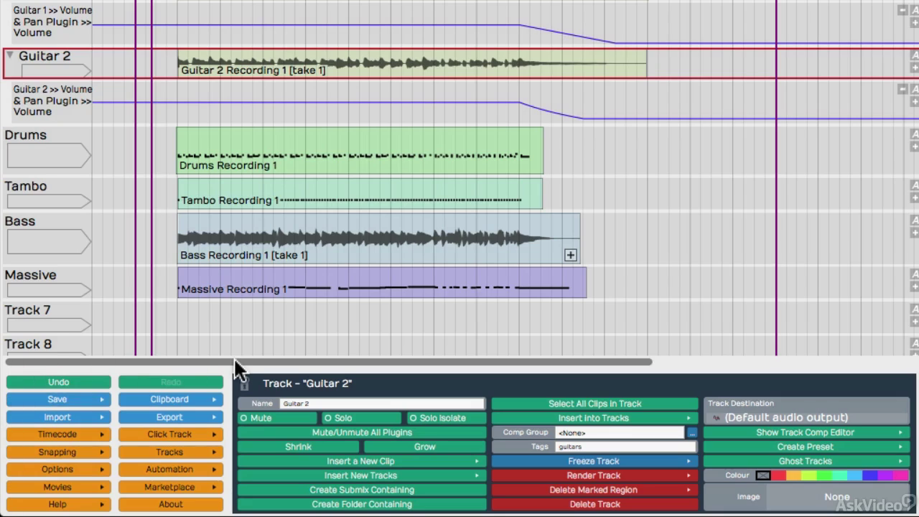
{"action": "left_click", "coordinate": [103, 398]}
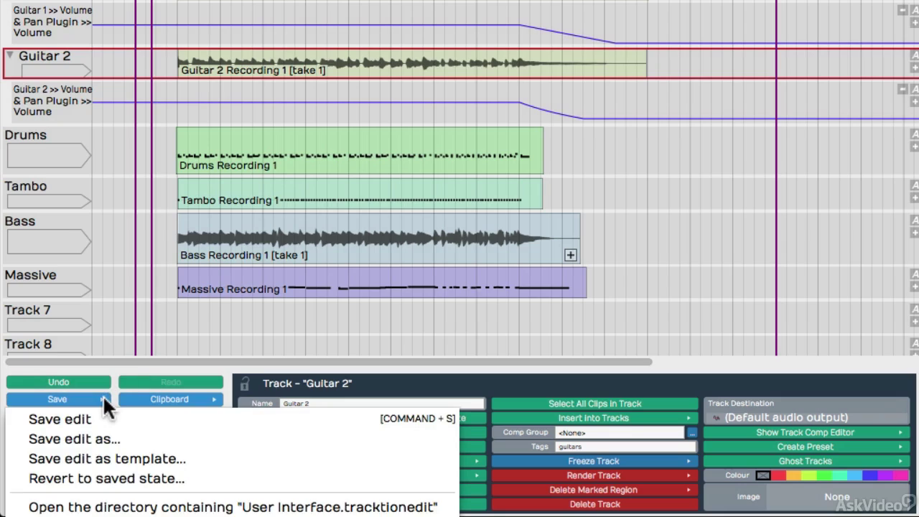
{"action": "left_click", "coordinate": [108, 365]}
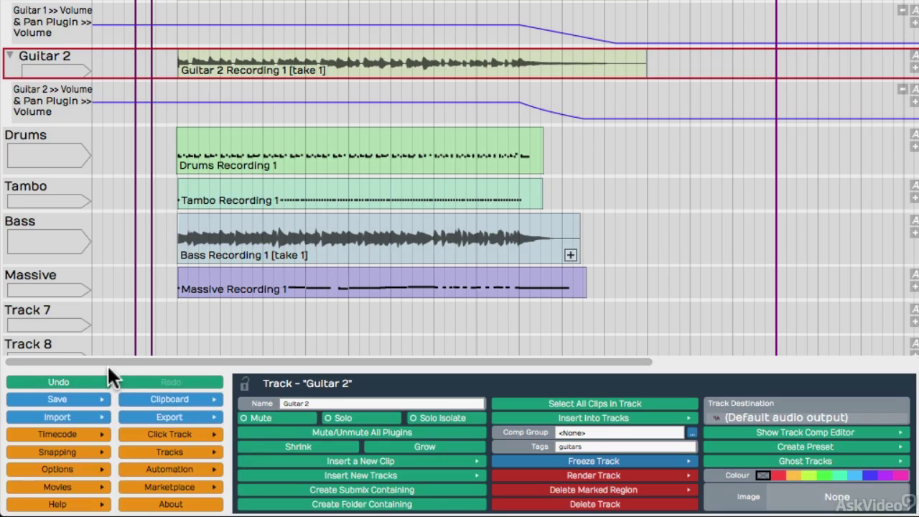
{"action": "left_click", "coordinate": [88, 415]}
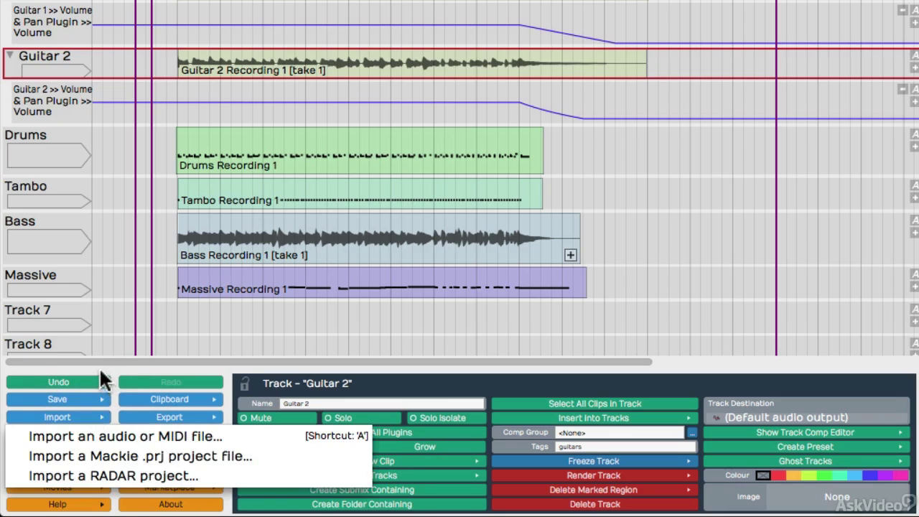
{"action": "left_click", "coordinate": [100, 379]}
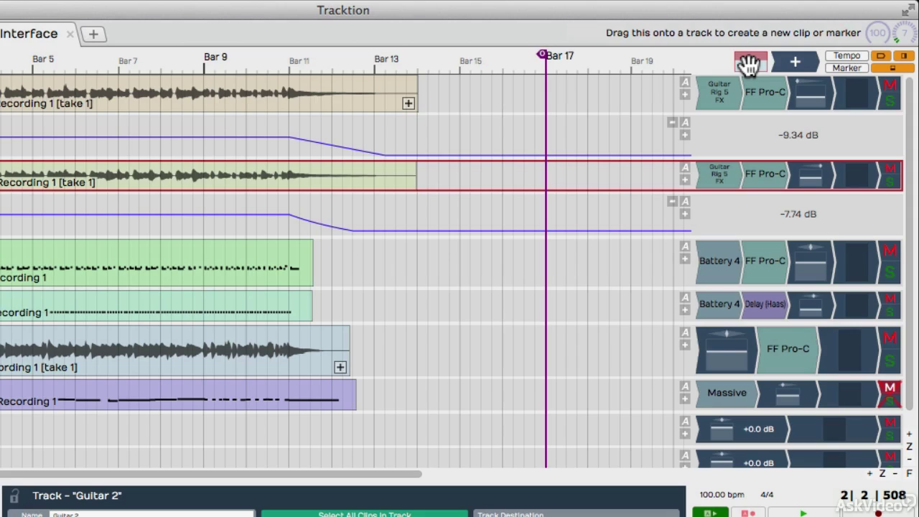
{"action": "left_click_drag", "start_coordinate": [748, 63], "coordinate": [459, 96]}
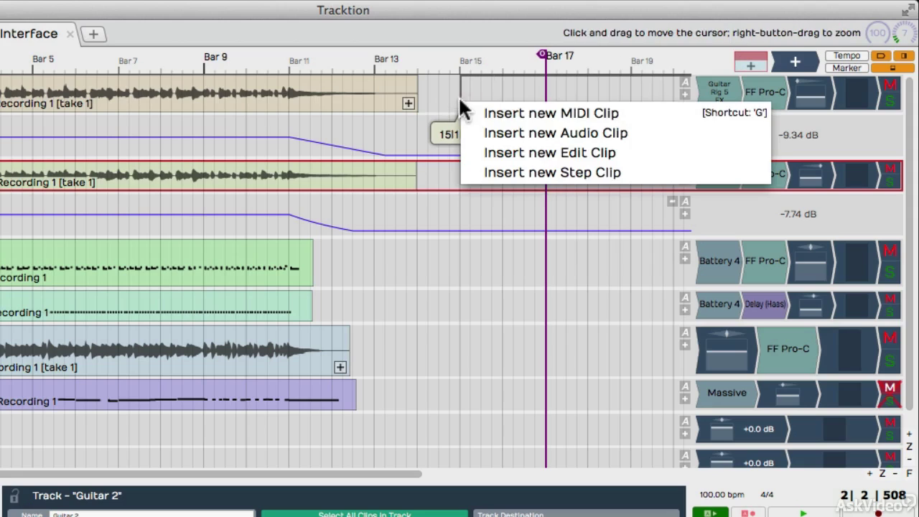
{"action": "left_click", "coordinate": [525, 133]}
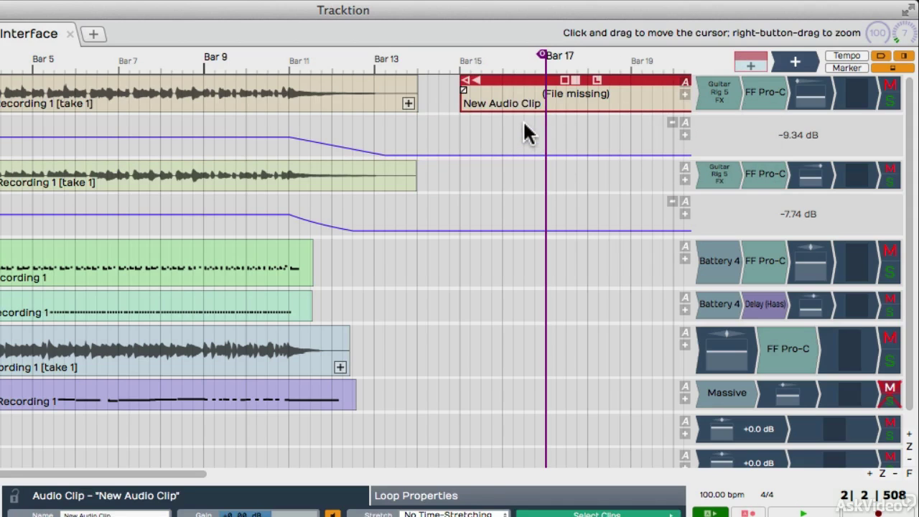
{"action": "key", "text": "Delete"}
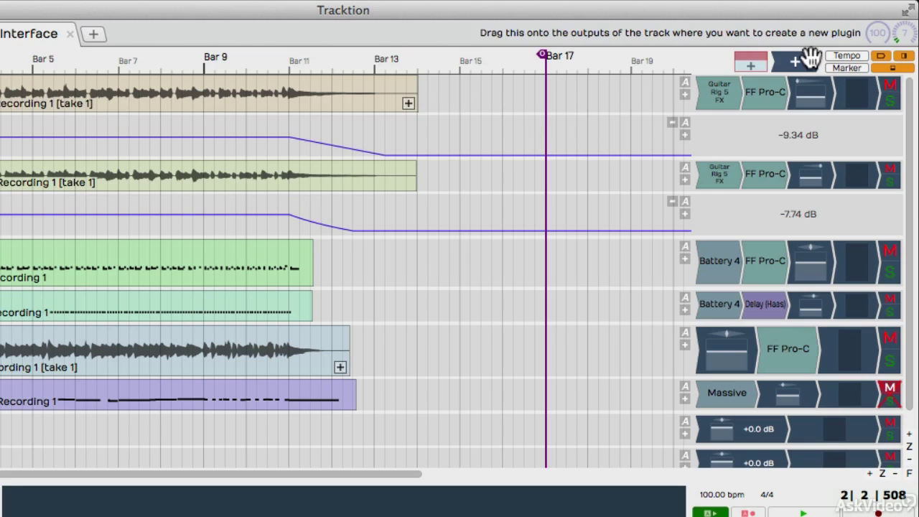
{"action": "left_click_drag", "start_coordinate": [809, 59], "coordinate": [739, 98]}
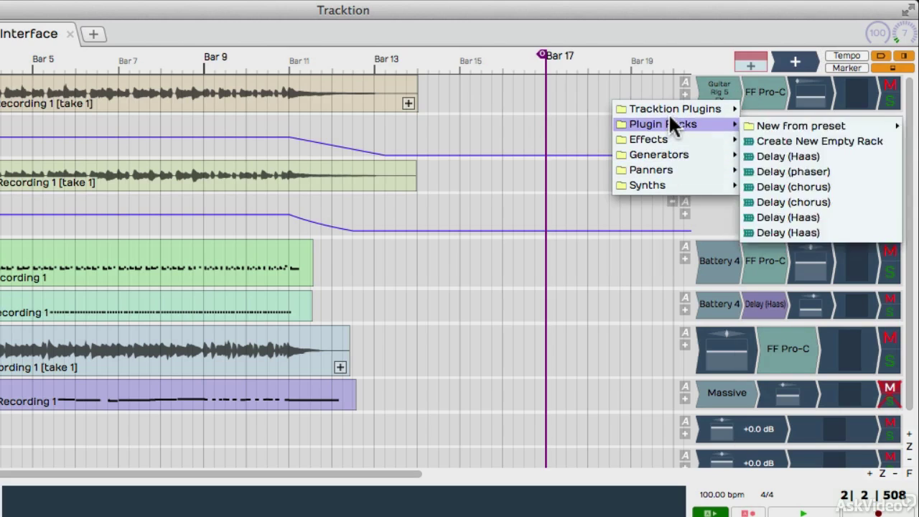
{"action": "mouse_move", "coordinate": [670, 108]}
{"action": "left_click", "coordinate": [699, 64]}
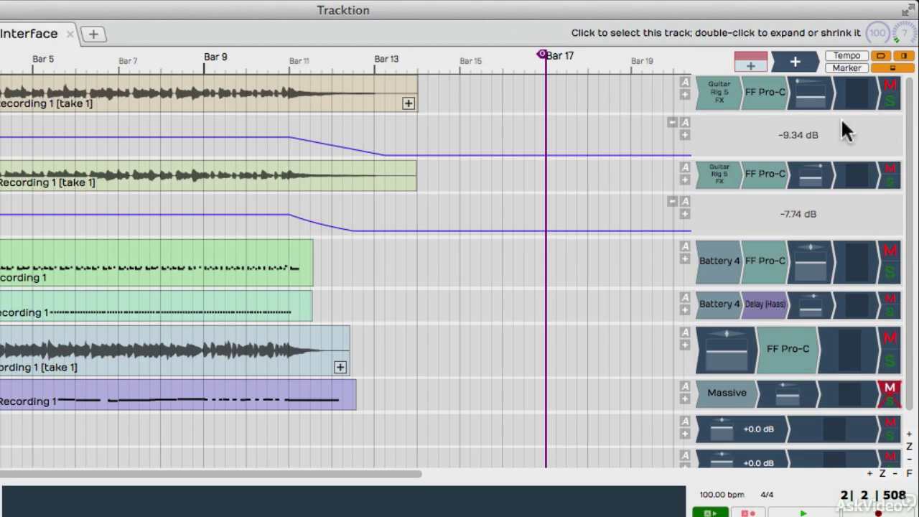
- Open the Guitar Rig 5 FX slot, set Guitar 1 volume to -9.34 dB and pan it left
{"action": "left_click", "coordinate": [718, 92]}
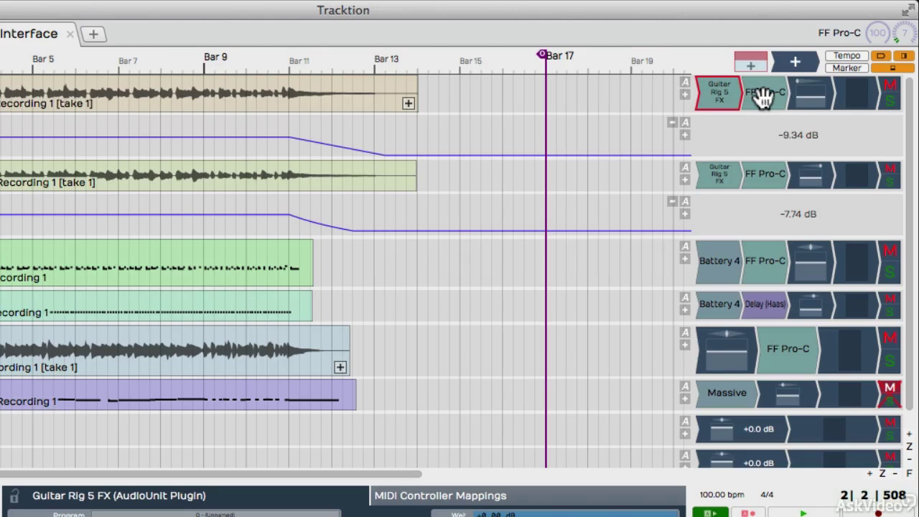
{"action": "mouse_move", "coordinate": [809, 99]}
{"action": "left_mouse_down"}
{"action": "mouse_move", "coordinate": [810, 158]}
{"action": "mouse_move", "coordinate": [809, 117]}
{"action": "mouse_move", "coordinate": [797, 171]}
{"action": "left_mouse_up"}
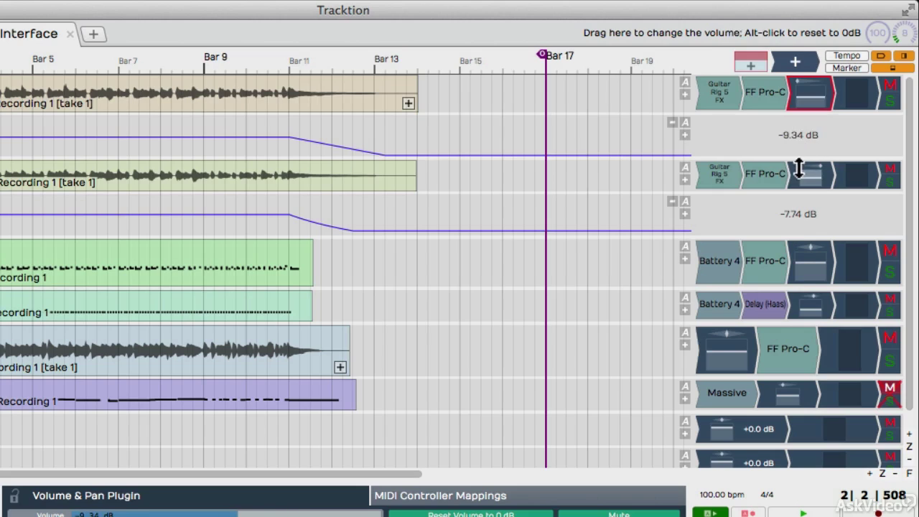
{"action": "left_click_drag", "start_coordinate": [810, 81], "coordinate": [579, 88]}
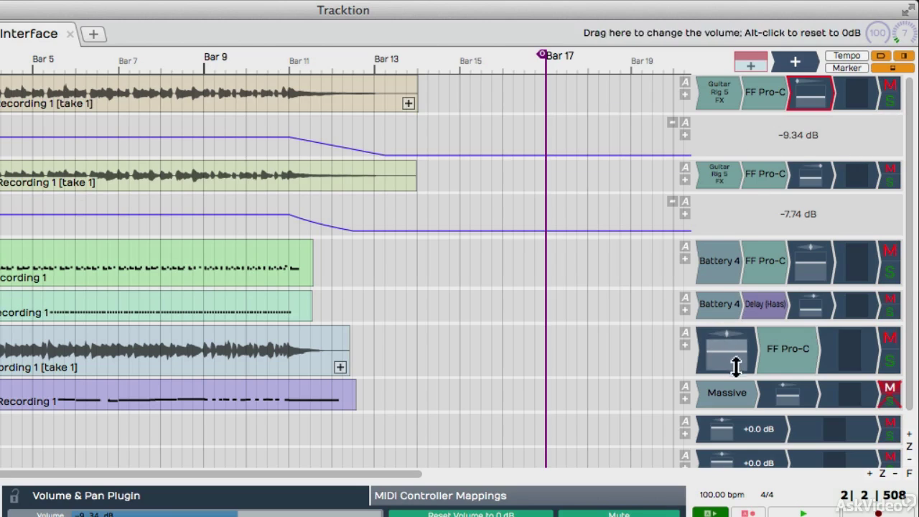
{"action": "left_click", "coordinate": [857, 56]}
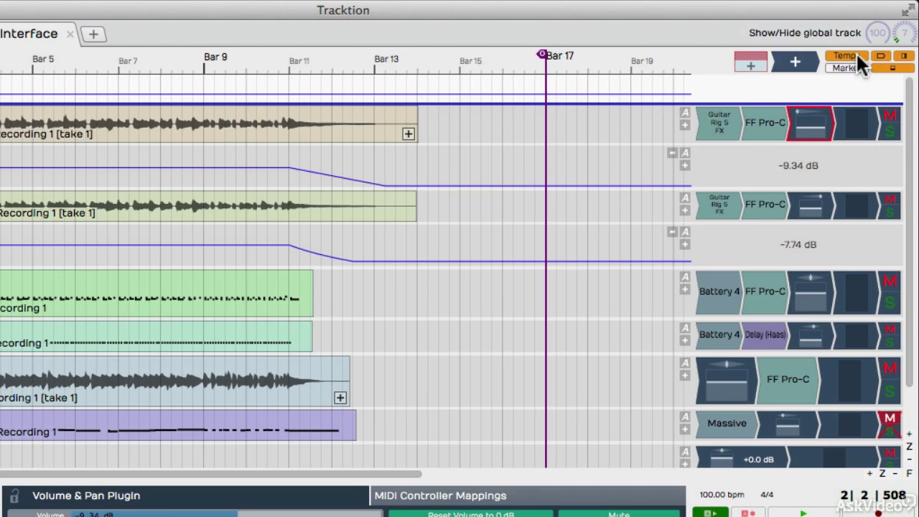
{"action": "left_click", "coordinate": [857, 54]}
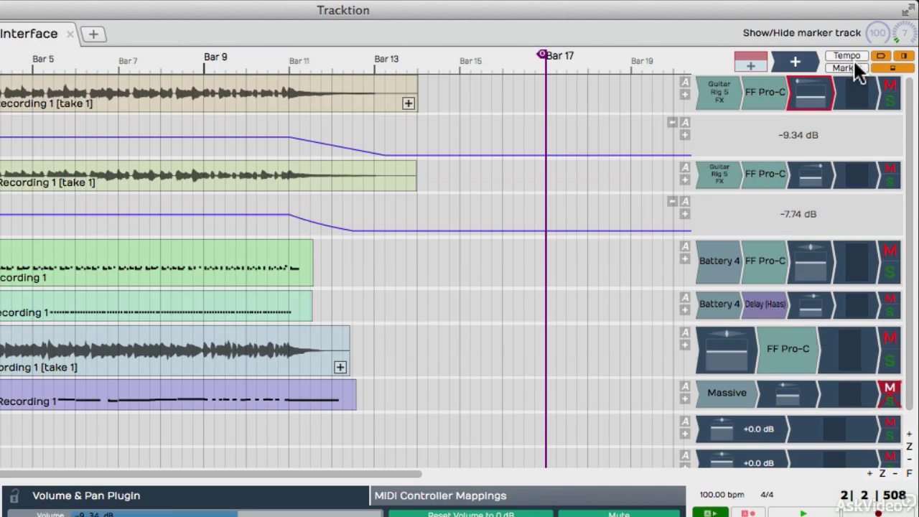
{"action": "left_click", "coordinate": [853, 63]}
{"action": "left_click", "coordinate": [853, 63]}
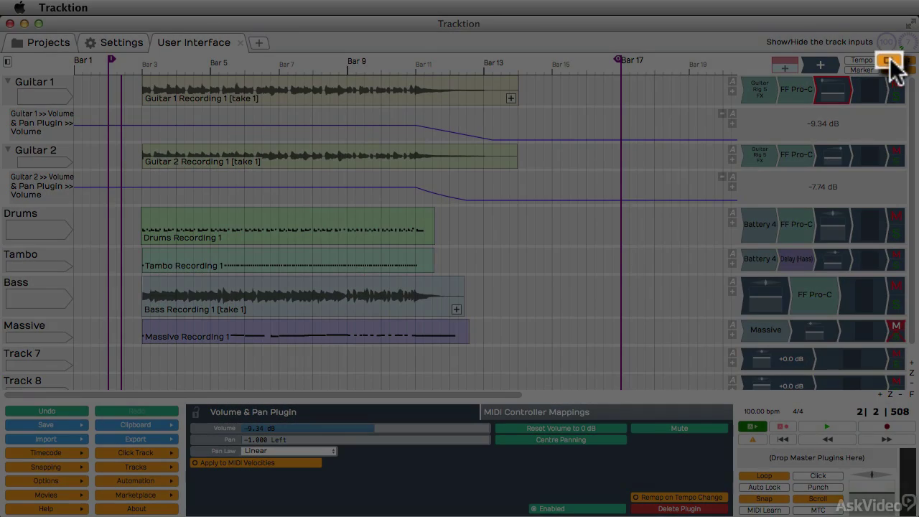
{"action": "left_click", "coordinate": [891, 61]}
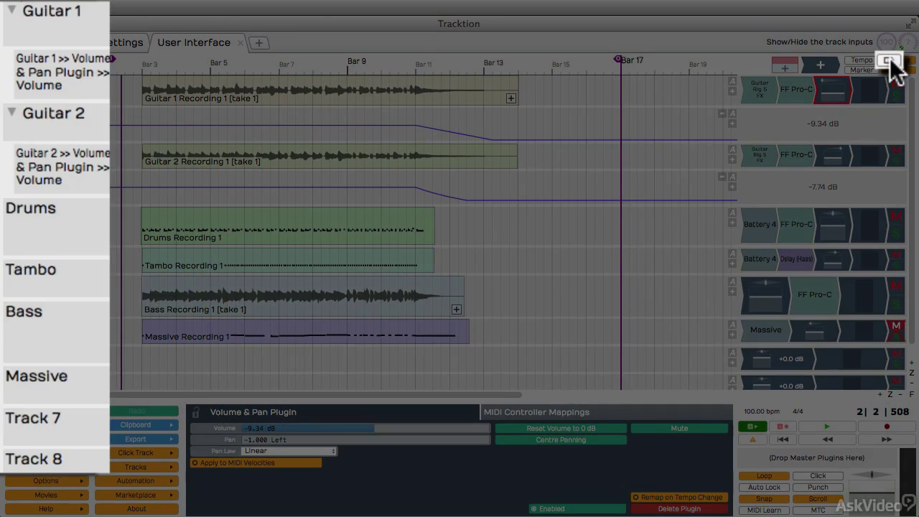
{"action": "left_click", "coordinate": [891, 62]}
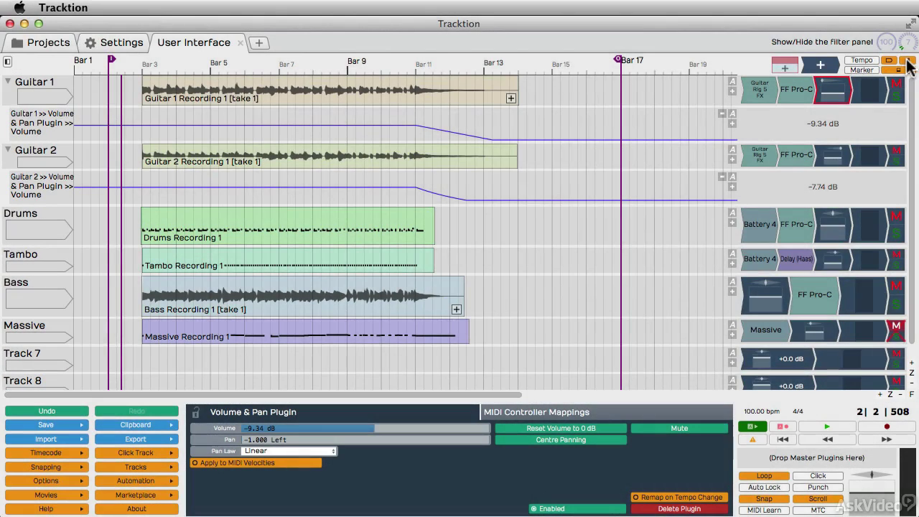
{"action": "left_click", "coordinate": [908, 63]}
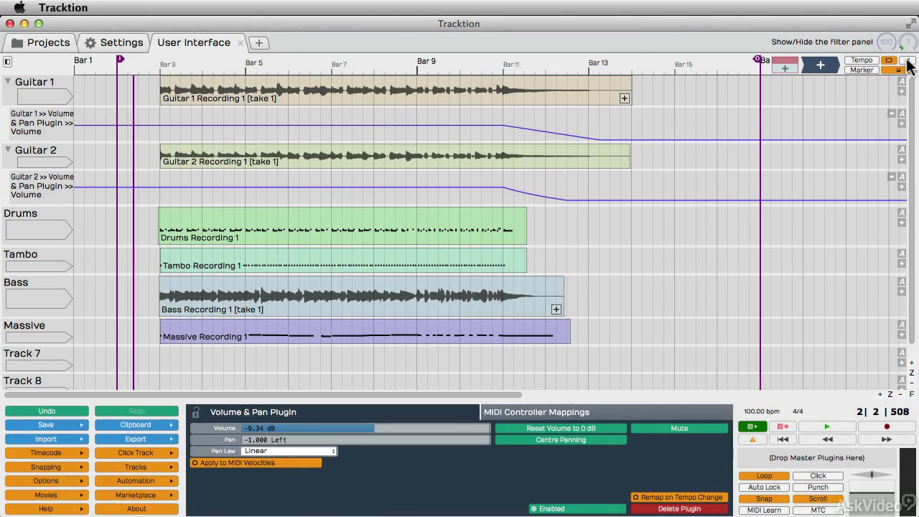
{"action": "left_click", "coordinate": [908, 63]}
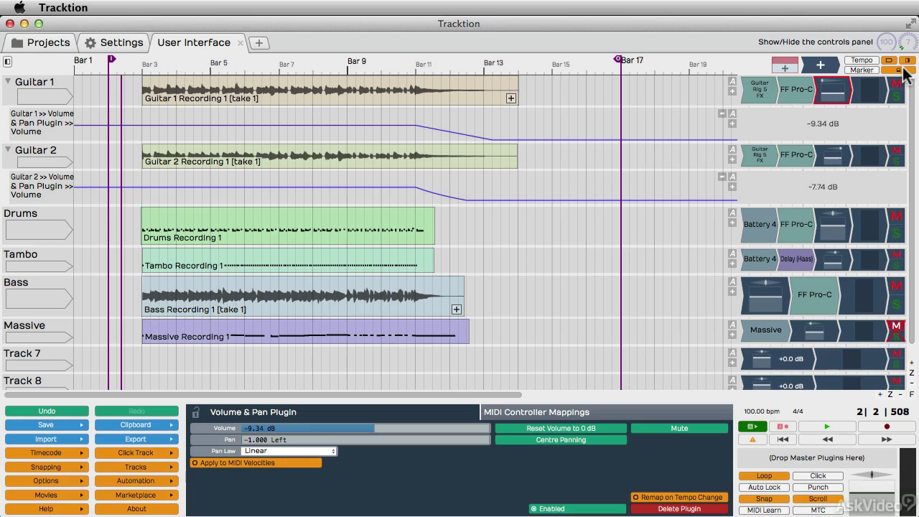
{"action": "left_click", "coordinate": [902, 70]}
{"action": "left_click", "coordinate": [902, 70]}
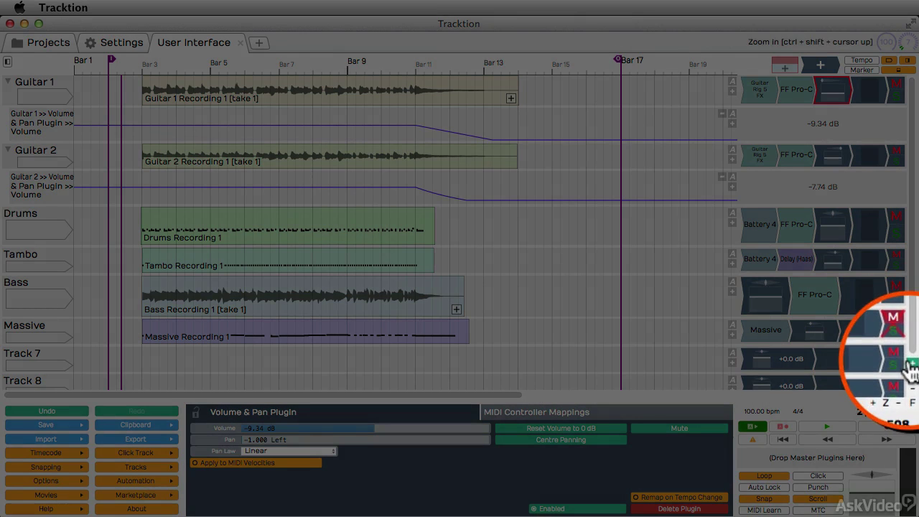
- Adjust track heights and timeline zoom, ending zoomed out with all eight tracks visible
{"action": "left_click", "coordinate": [911, 367]}
{"action": "left_click", "coordinate": [910, 366]}
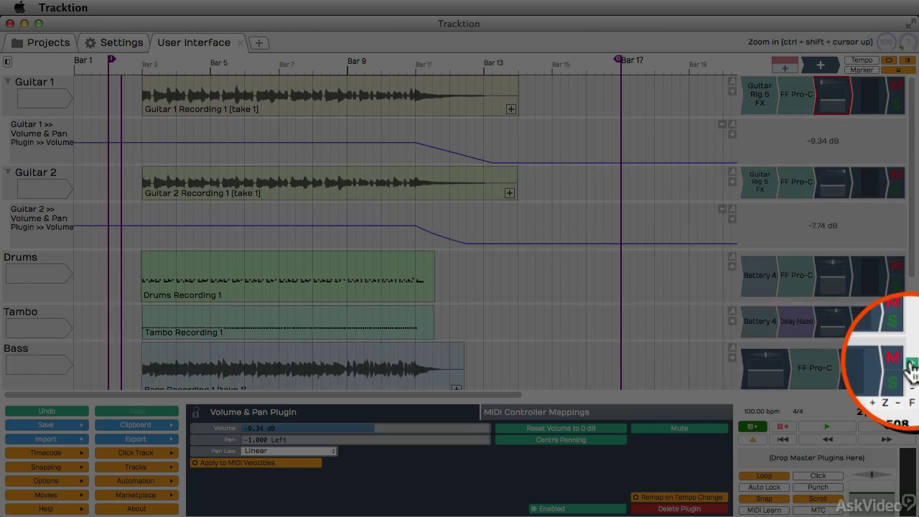
{"action": "left_click", "coordinate": [910, 366]}
{"action": "left_click_drag", "start_coordinate": [909, 164], "coordinate": [910, 140]}
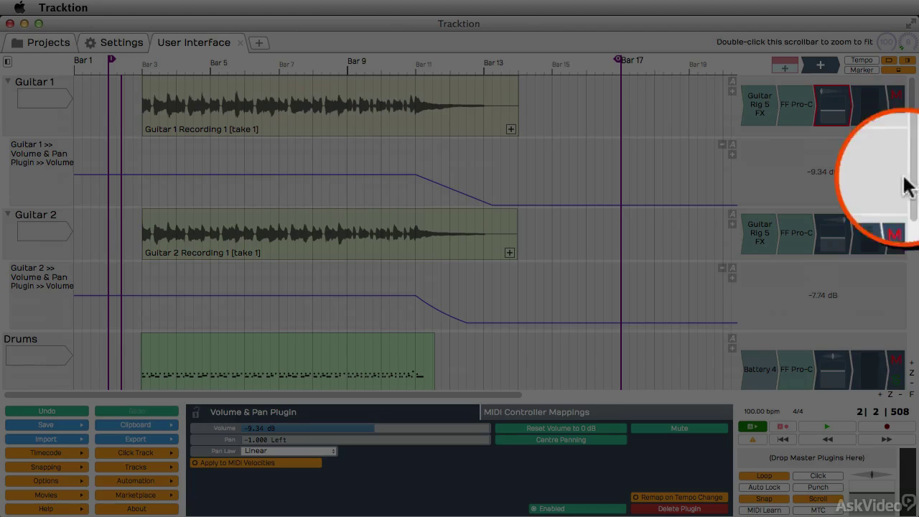
{"action": "left_click", "coordinate": [901, 397]}
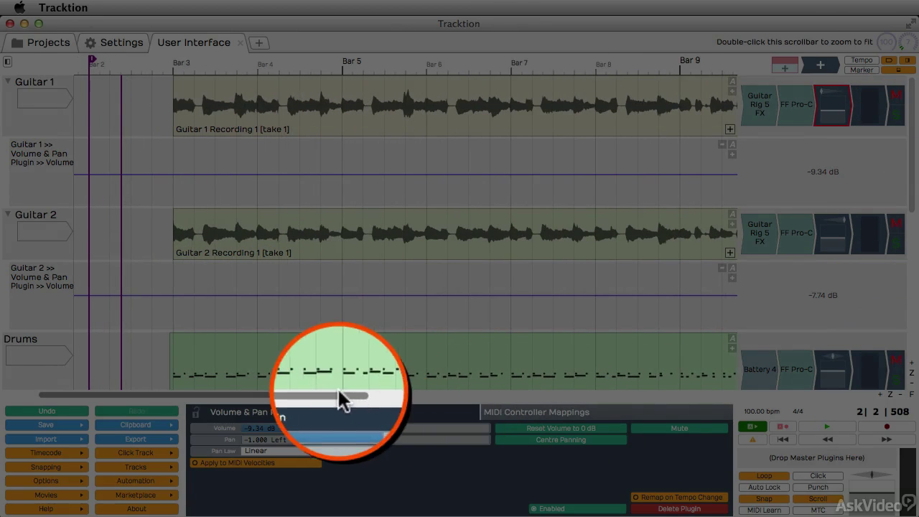
{"action": "left_click_drag", "start_coordinate": [338, 397], "coordinate": [294, 396]}
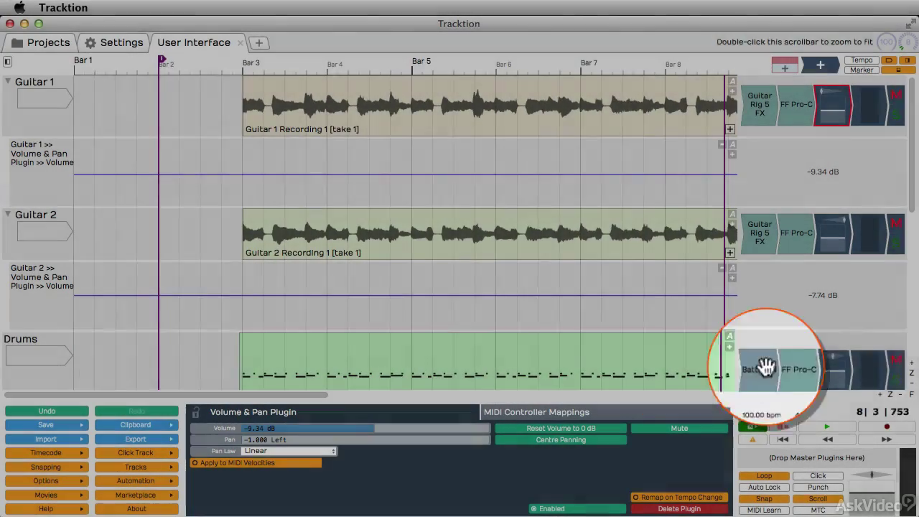
{"action": "left_click", "coordinate": [901, 394]}
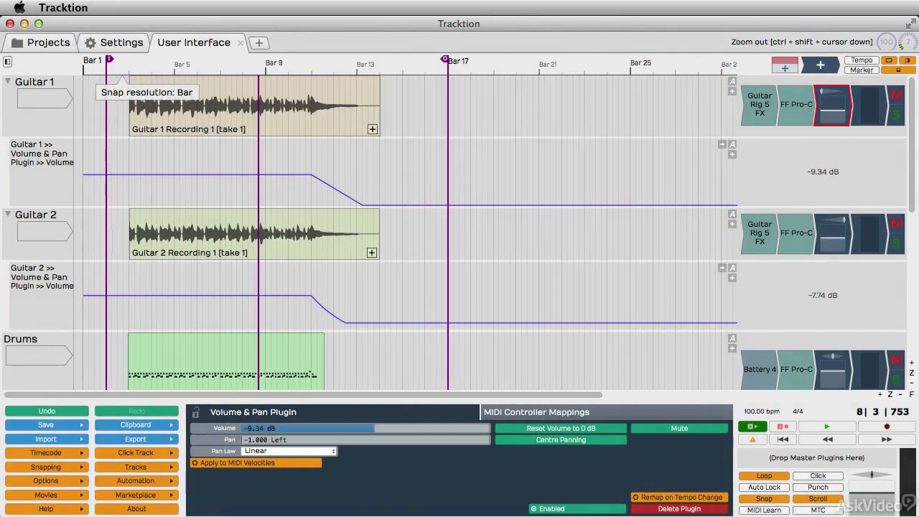
{"action": "left_click", "coordinate": [912, 388]}
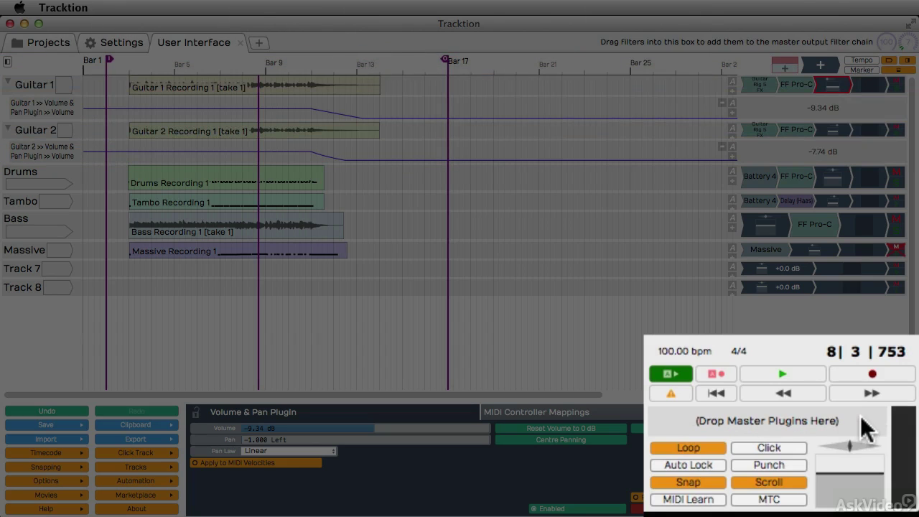
- Drag the master volume fader down to -3.13 dB, showing Centre pan and Linear pan law
{"action": "left_click_drag", "start_coordinate": [852, 476], "coordinate": [698, 439]}
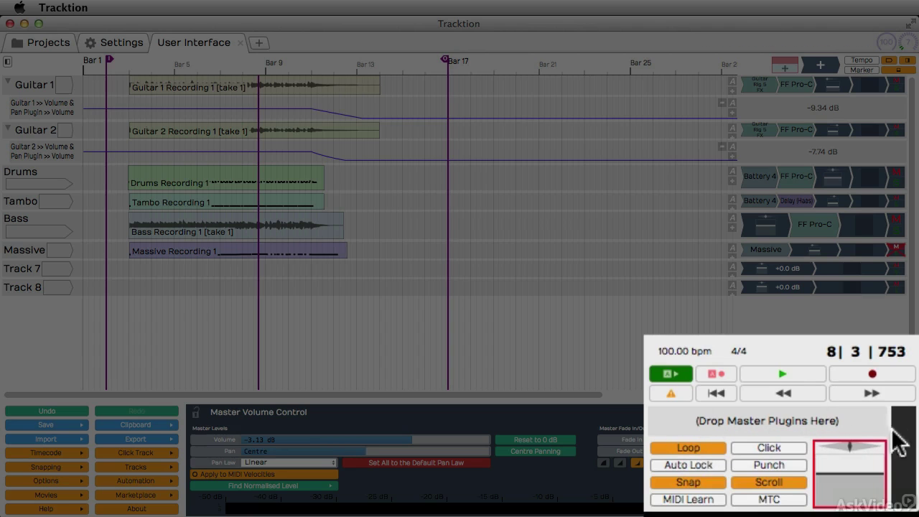